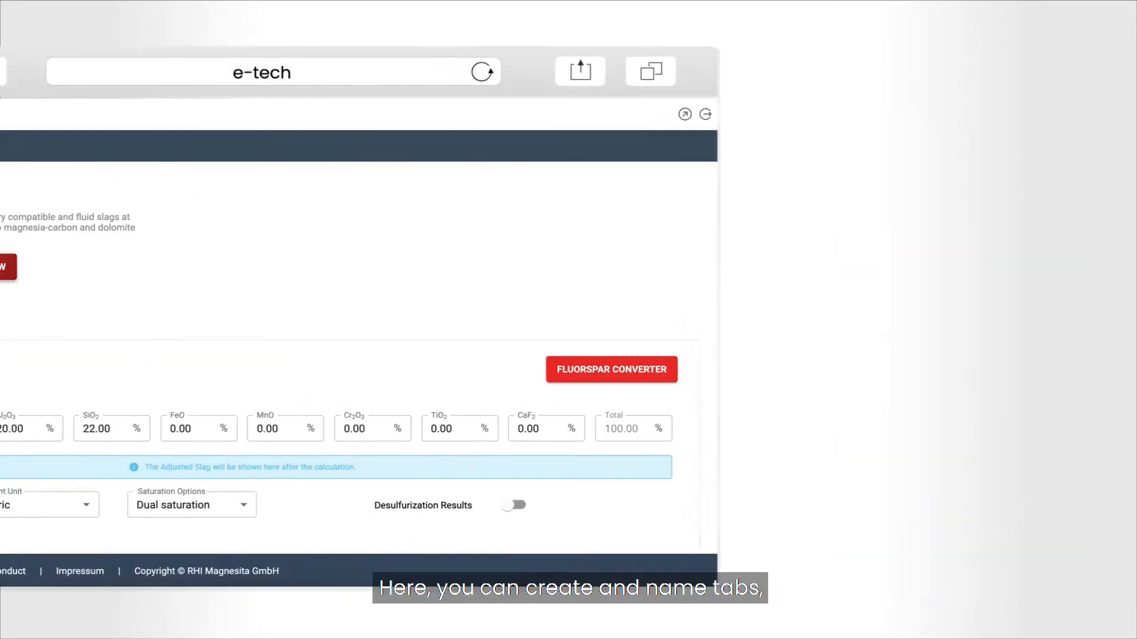
Name the second calculation 'Tutorial' and duplicate it into a third calculation tab.
click(315, 321)
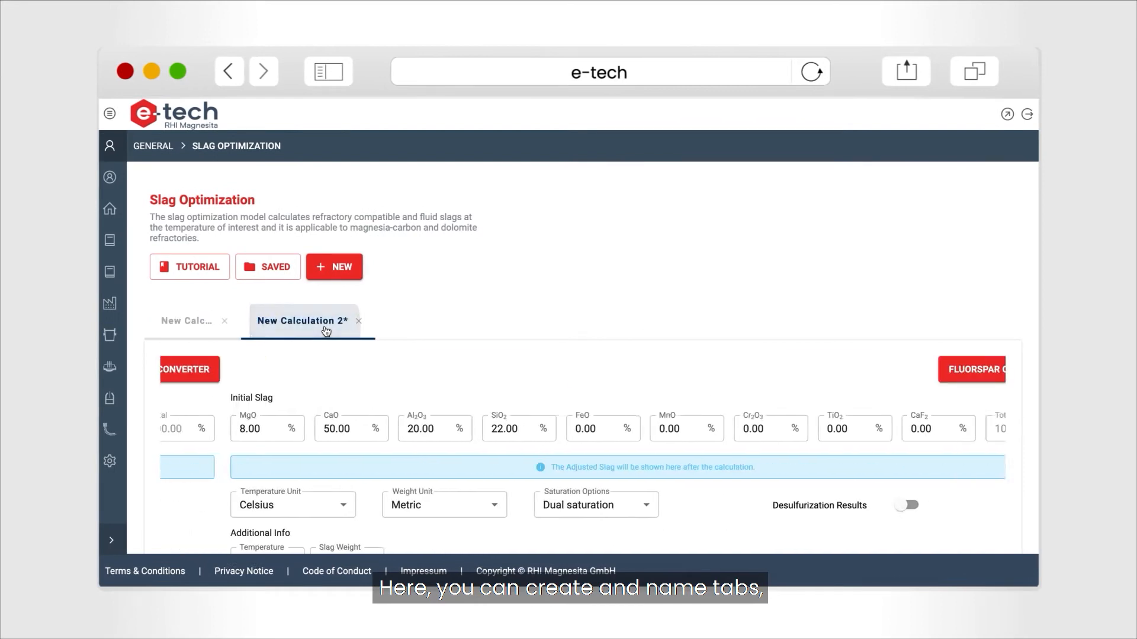
double_click(326, 324)
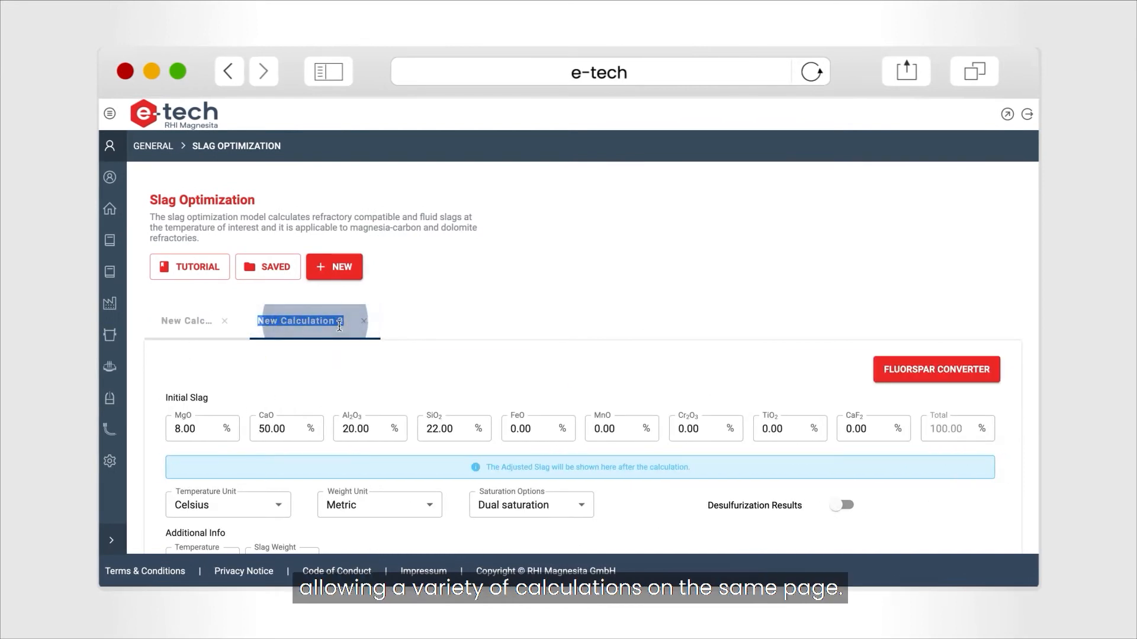
text(Tutorial)
key(Return)
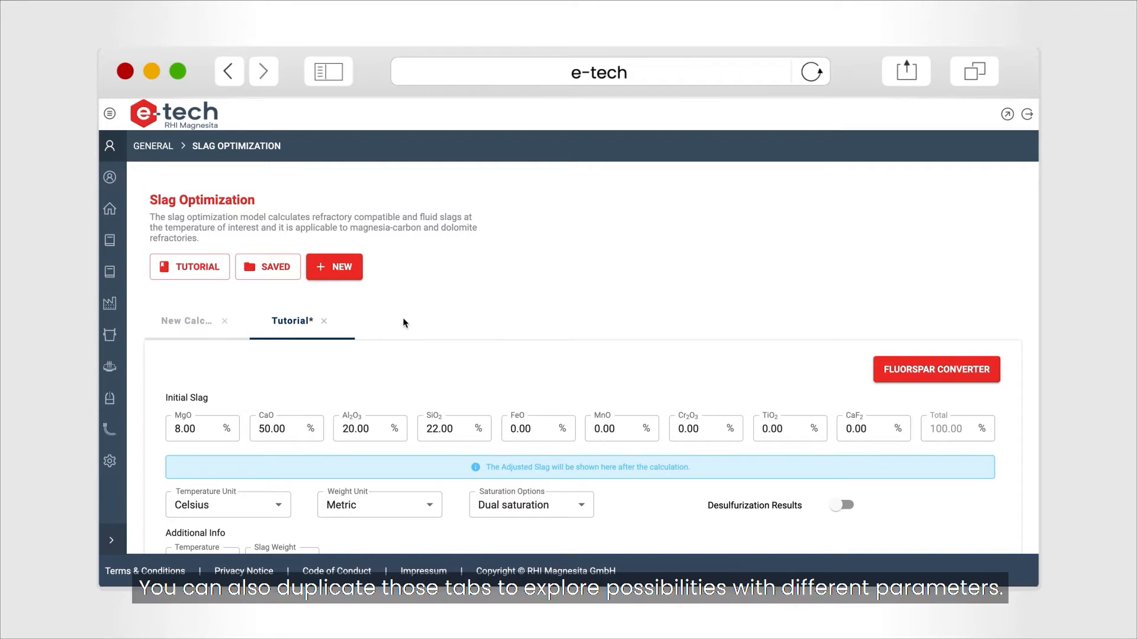
scroll(403, 322, down, 4)
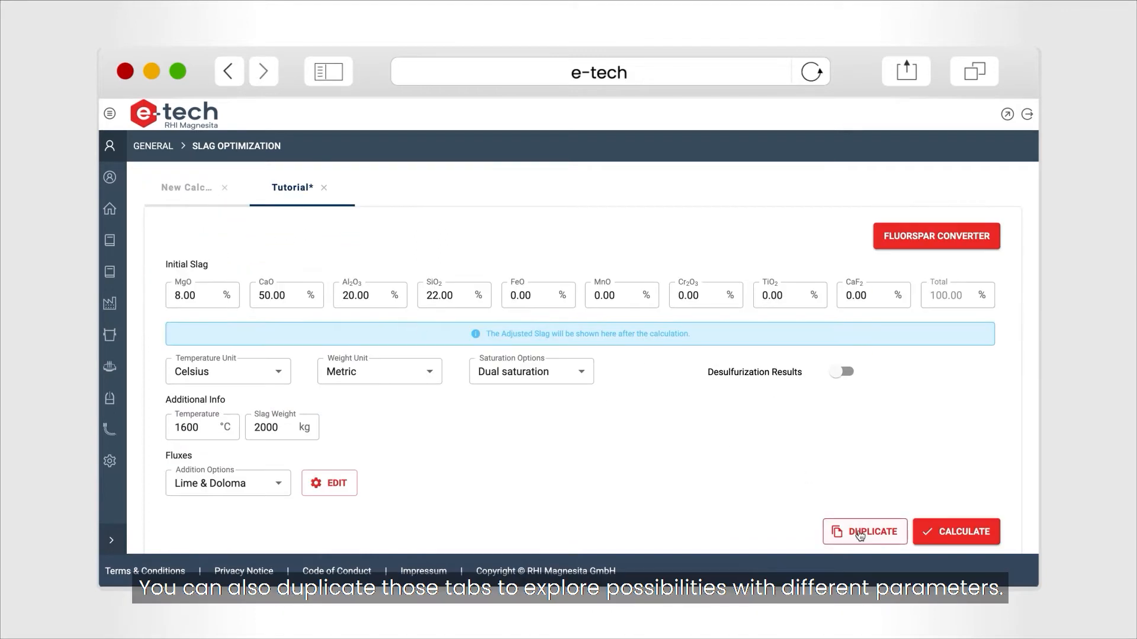
click(860, 536)
scroll(710, 471, up, 4)
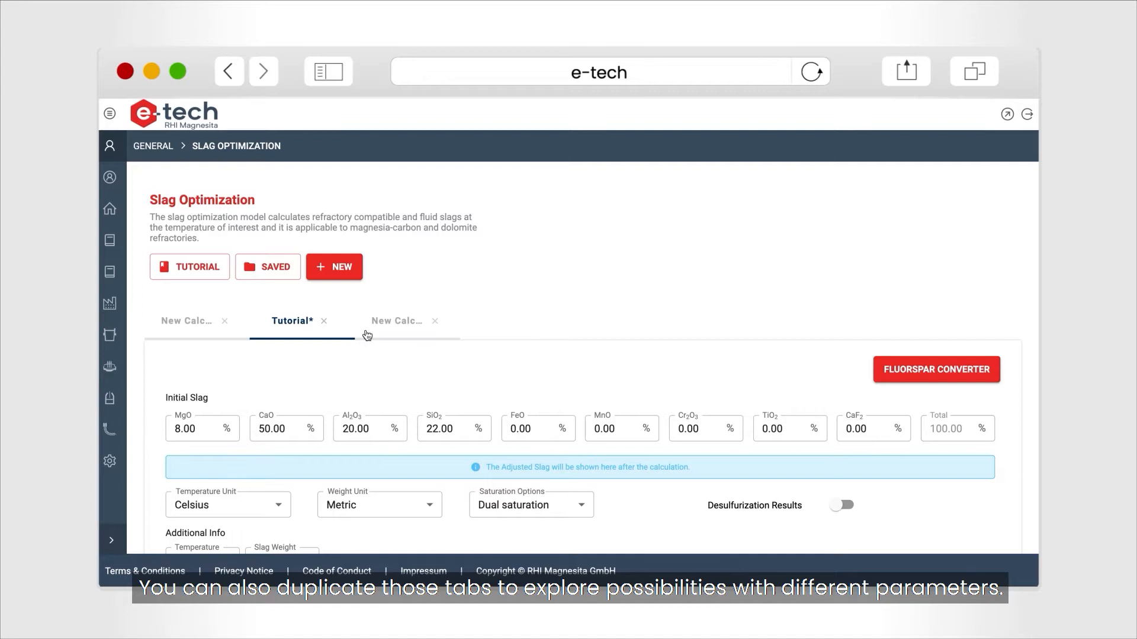
click(396, 321)
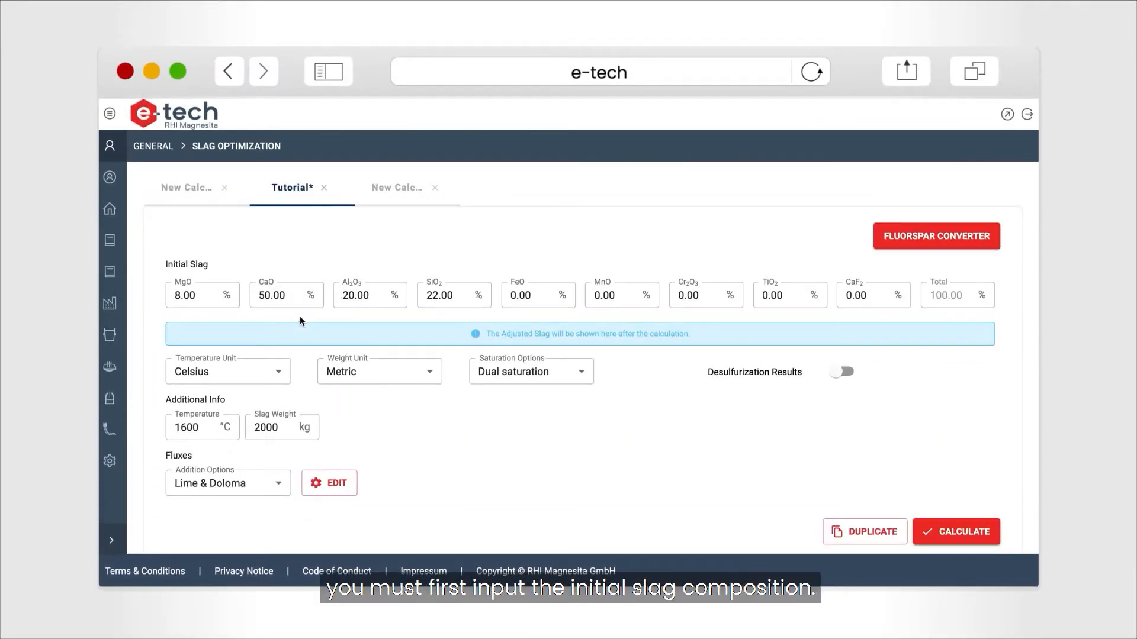
Enter the analysed oxide percentages (MgO 6.29%, CaO 39.14%, etc.) across the Initial Slag fields.
click(210, 291)
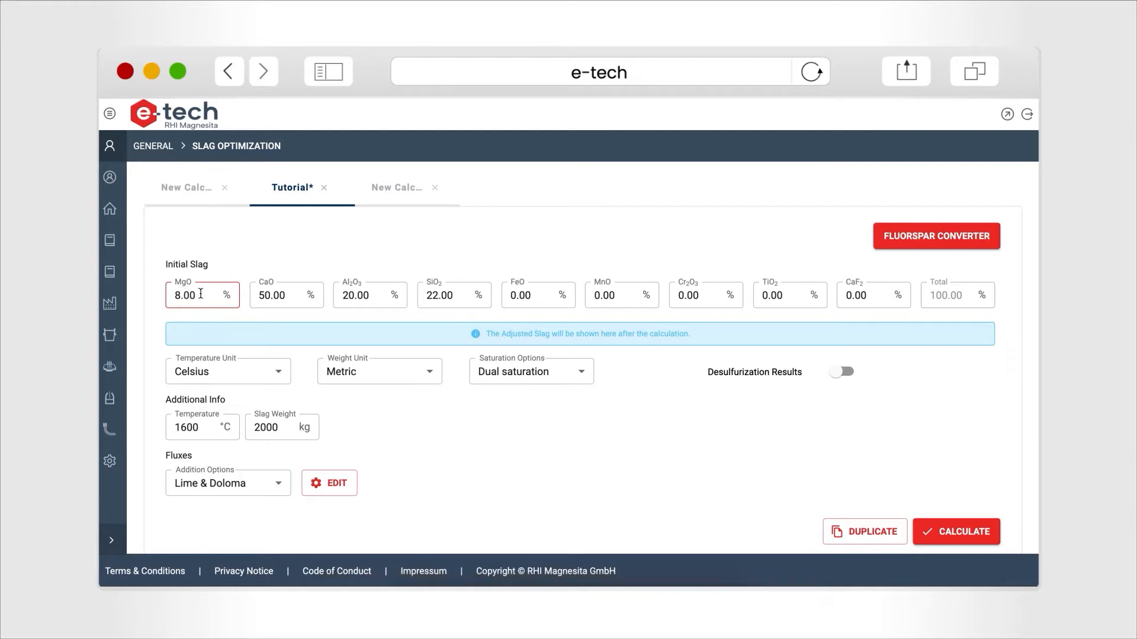
key(Tab)
key(Tab)
key(Tab)
key(Tab)
key(Tab)
click(702, 295)
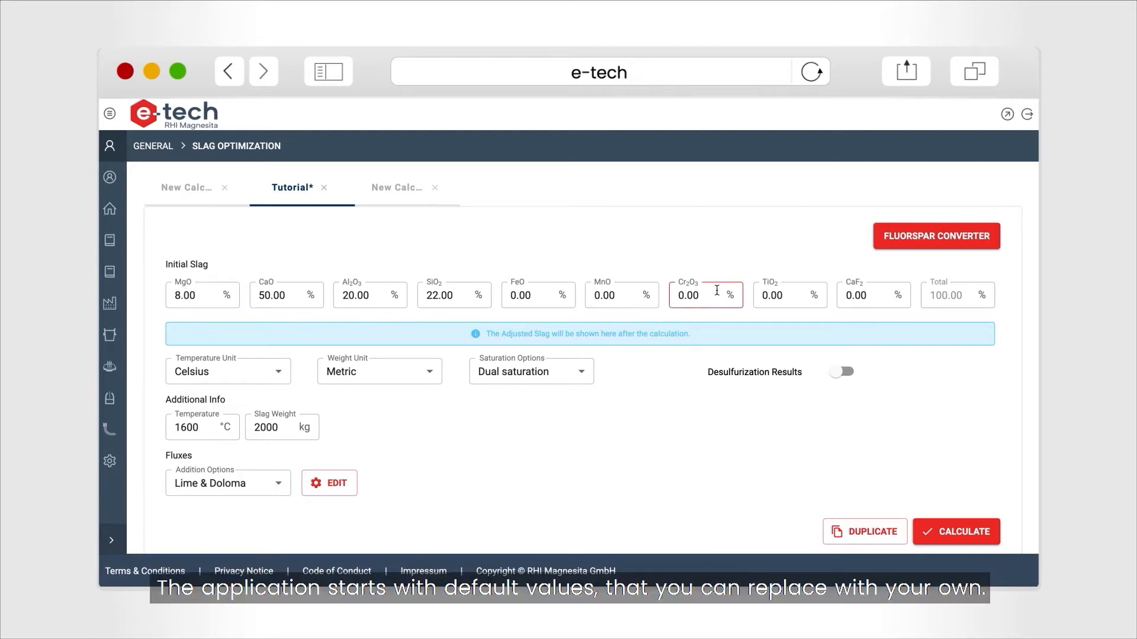
click(782, 295)
click(868, 293)
key(shift+Tab)
key(shift+Tab)
key(shift+Tab)
key(shift+Tab)
key(shift+Tab)
key(shift+Tab)
key(shift+Tab)
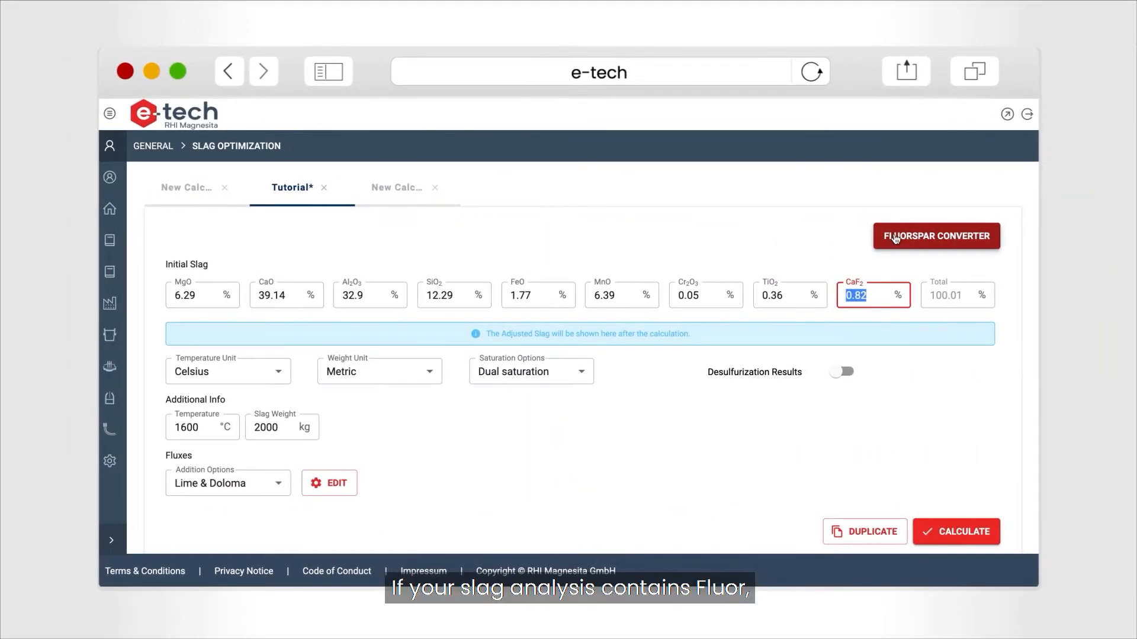
Use the Fluorspar Converter with CaO 39.73 and F 0.40 to get true CaO 39.14% and CaF2 0.82%.
click(894, 238)
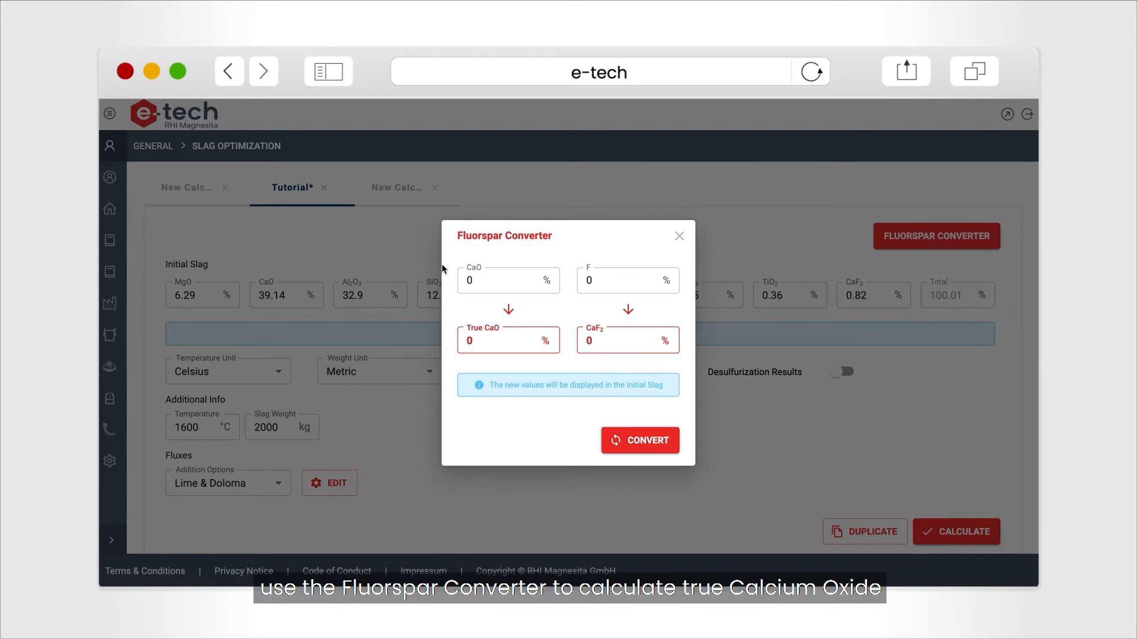
double_click(483, 281)
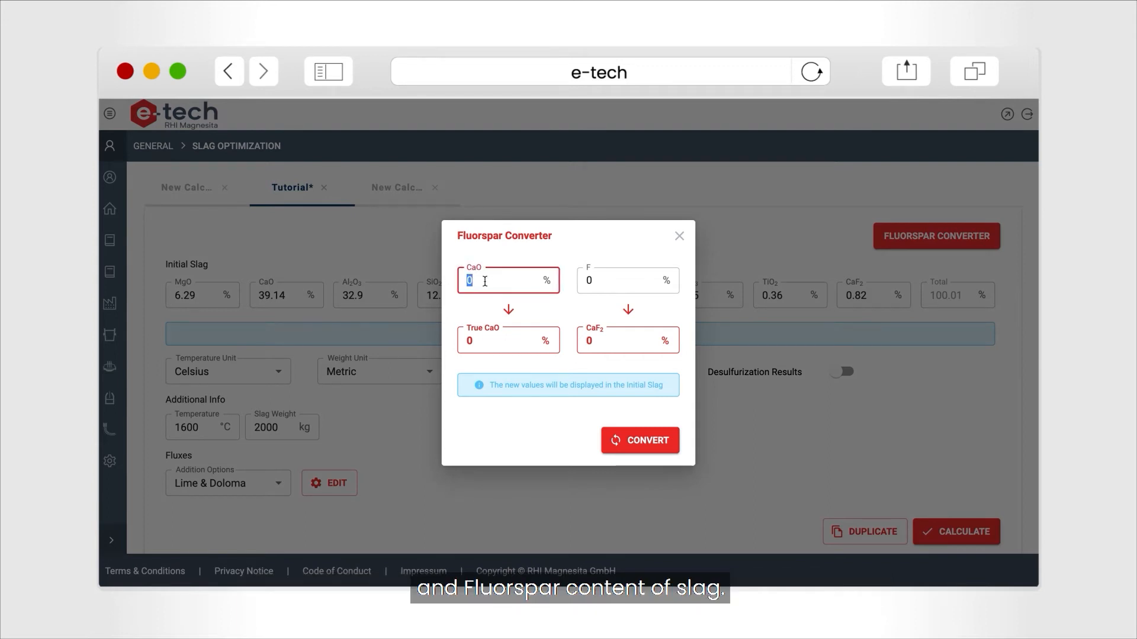
text(39.)
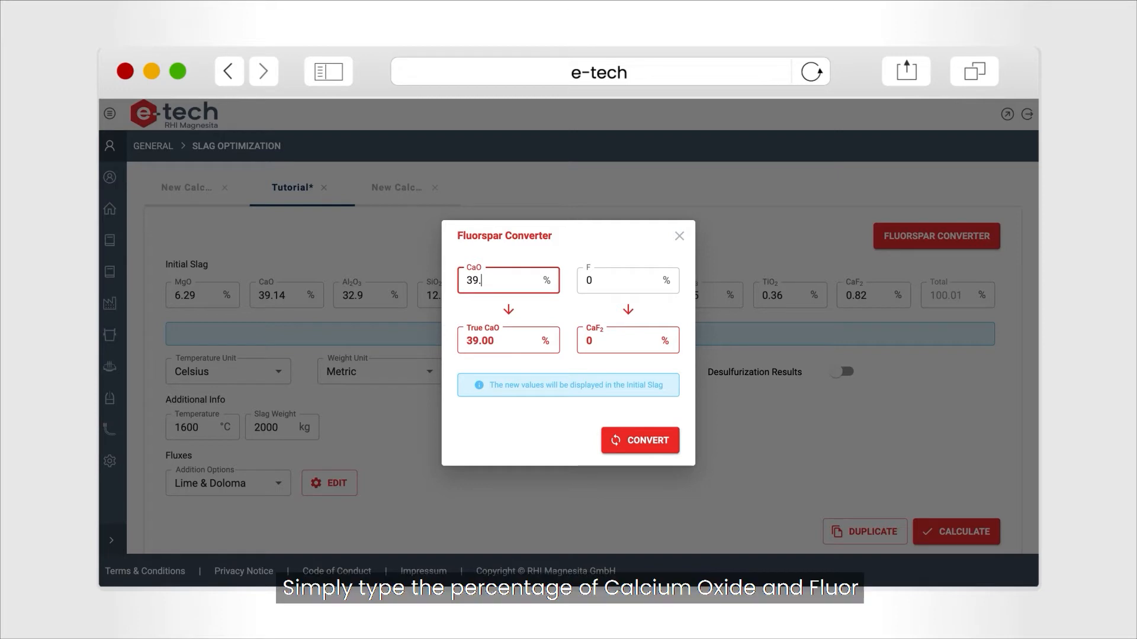
text(73)
double_click(612, 280)
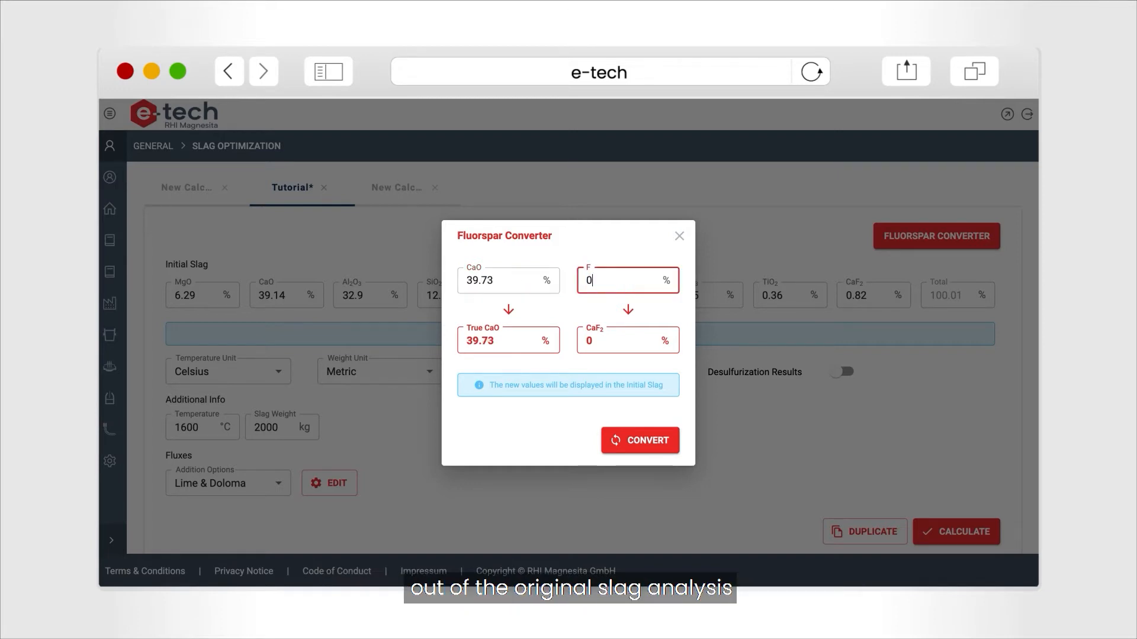
text(.40)
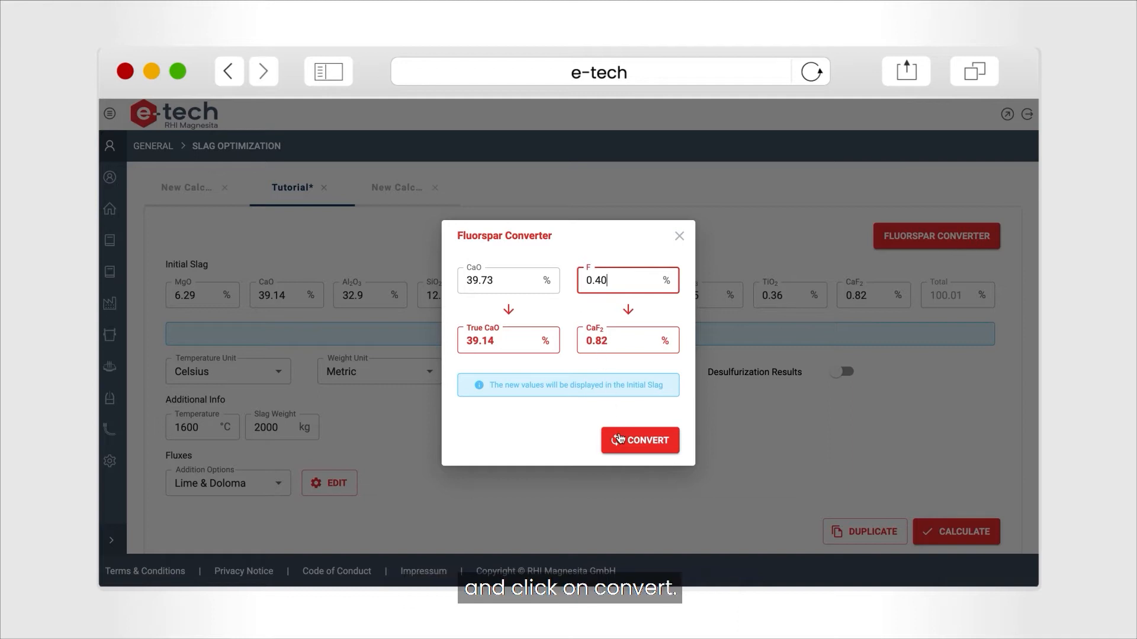
click(619, 439)
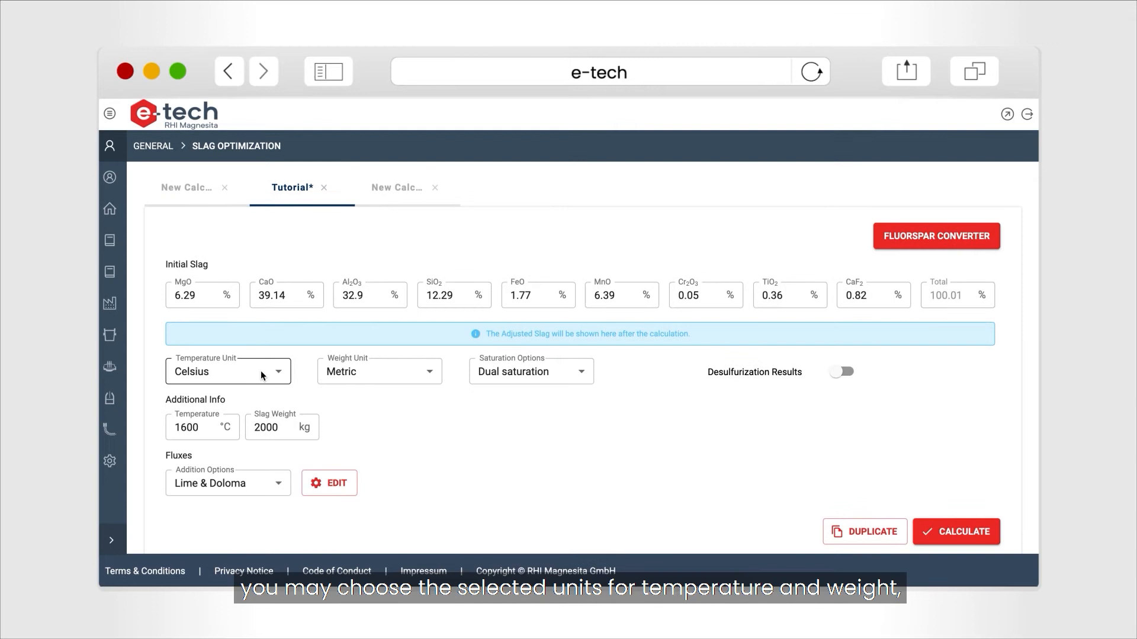
click(270, 373)
click(260, 373)
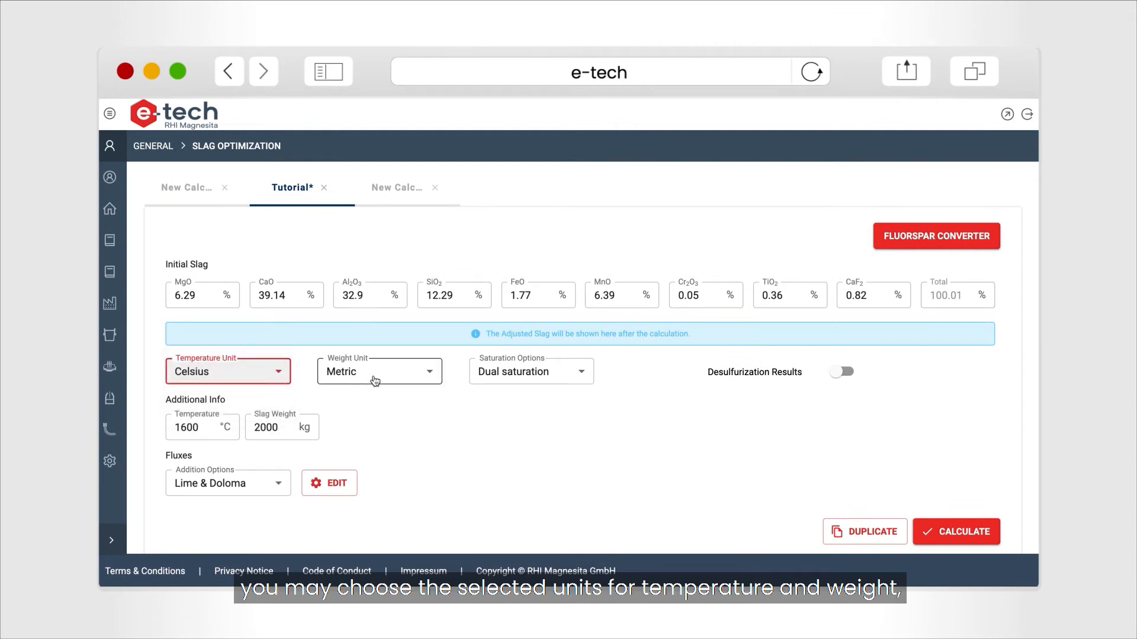
click(391, 373)
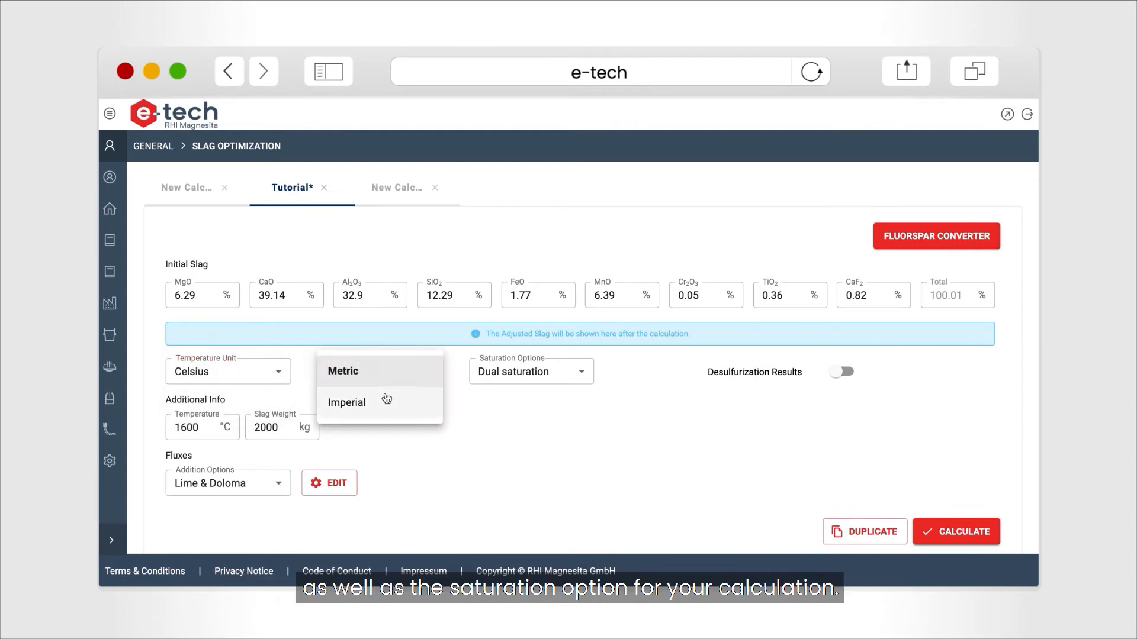
click(385, 385)
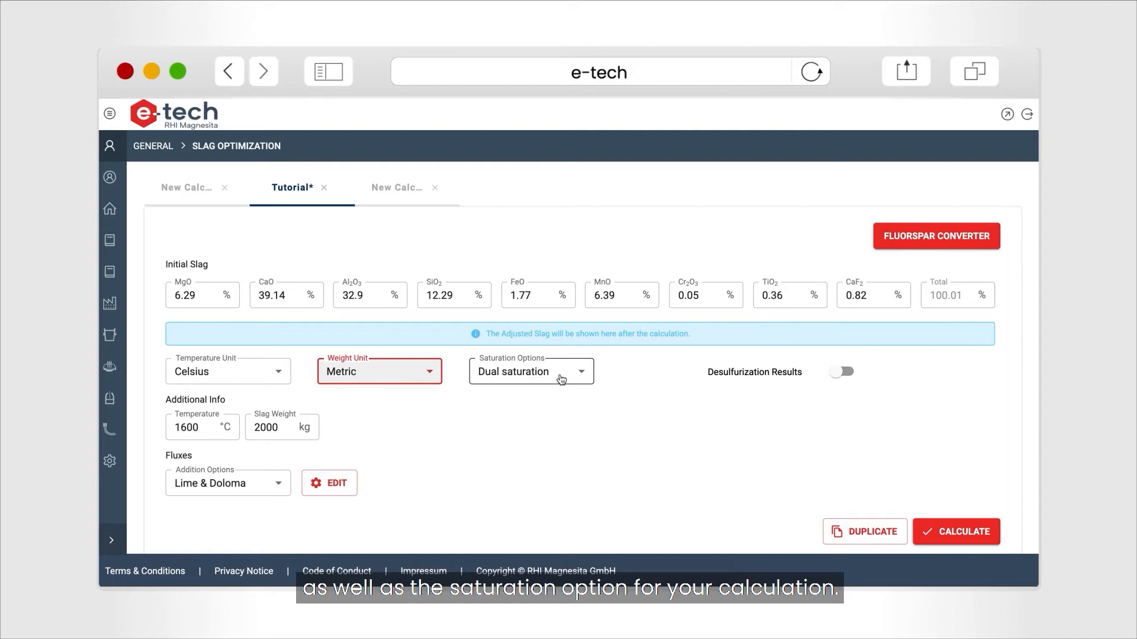
click(560, 373)
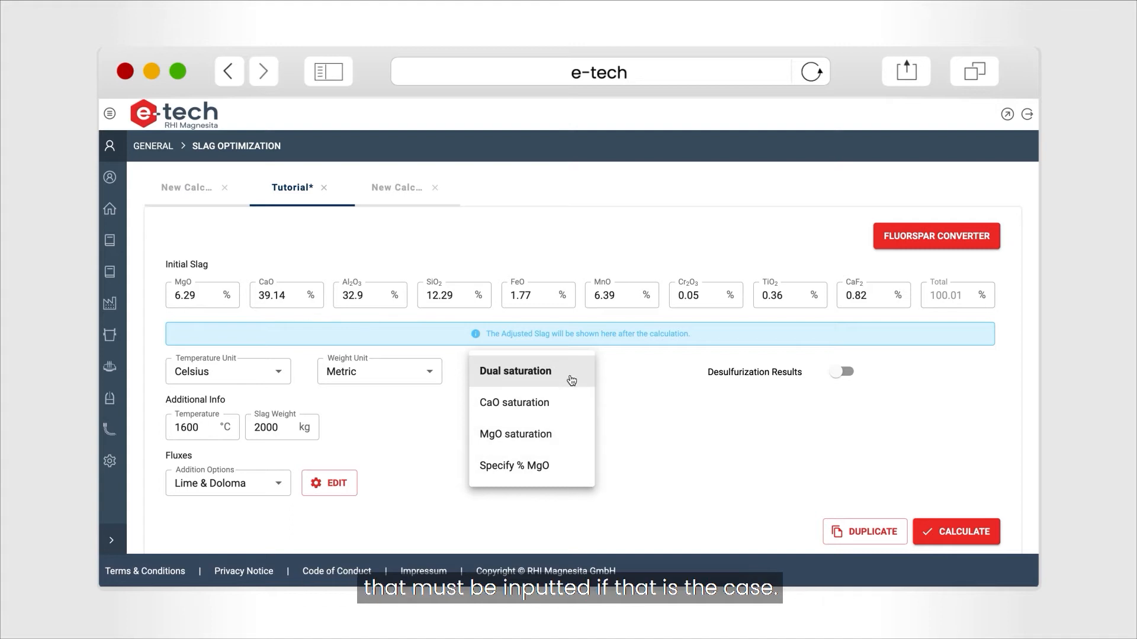
click(571, 379)
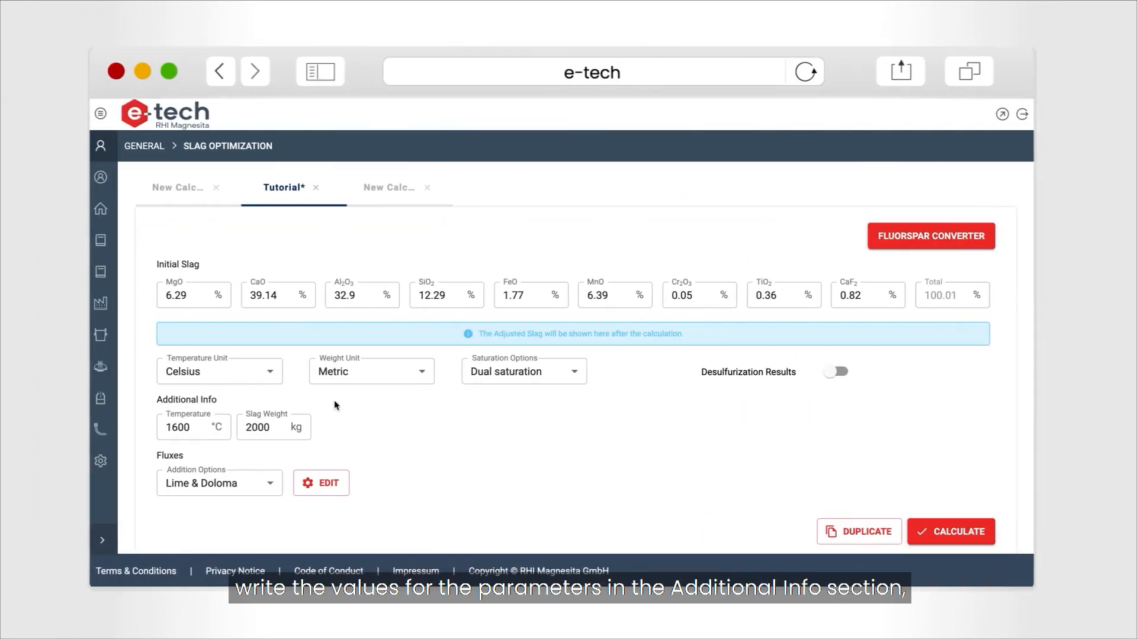
click(213, 419)
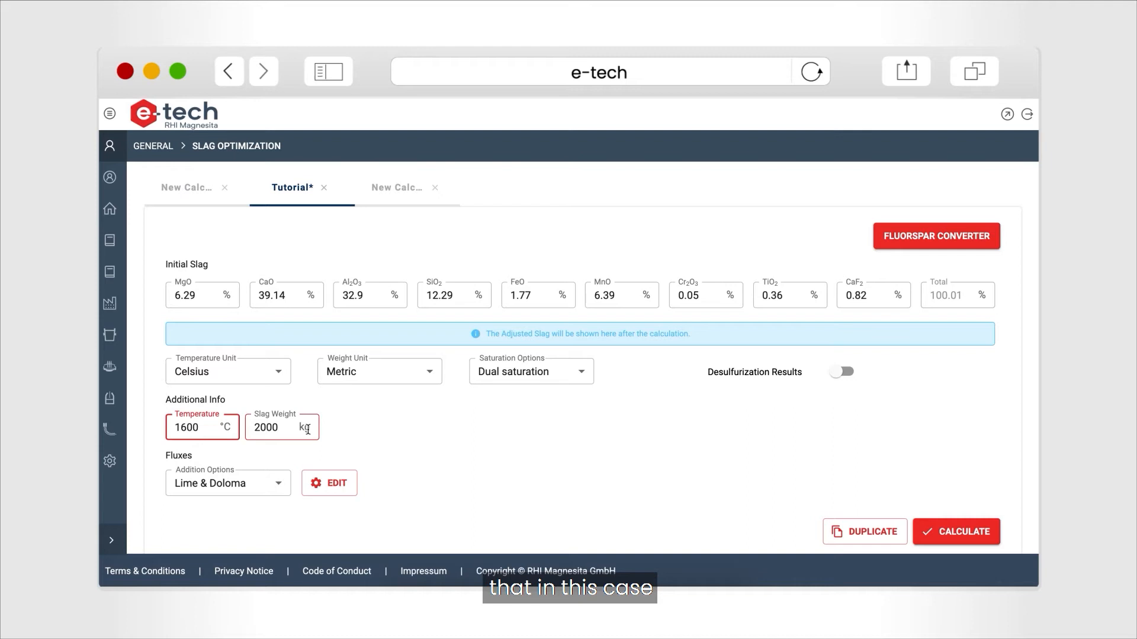
click(296, 429)
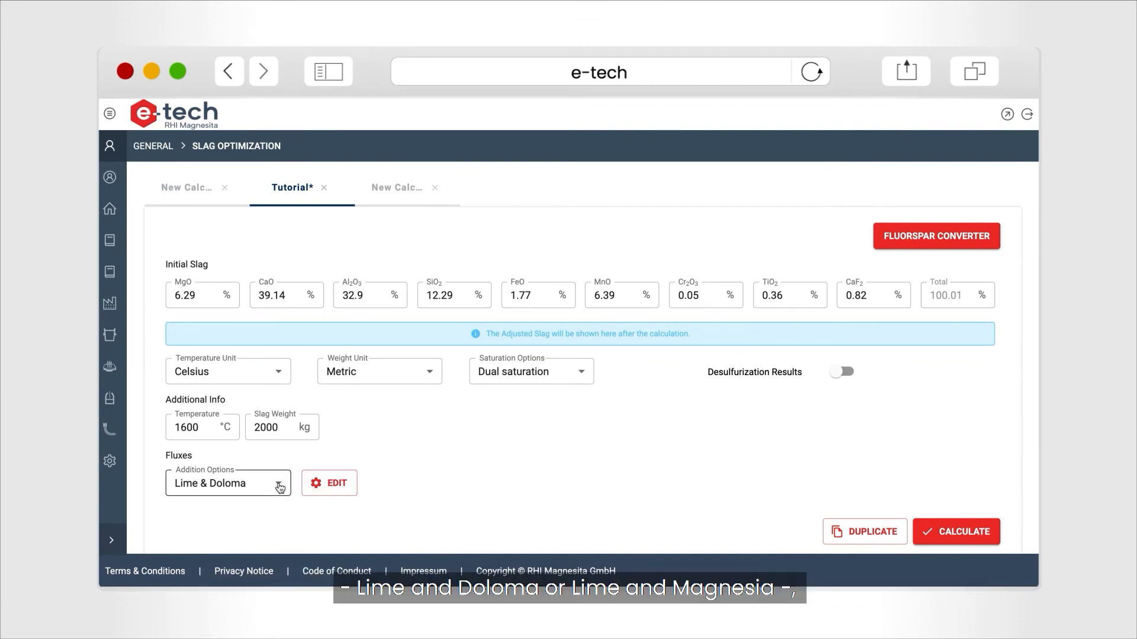
click(275, 486)
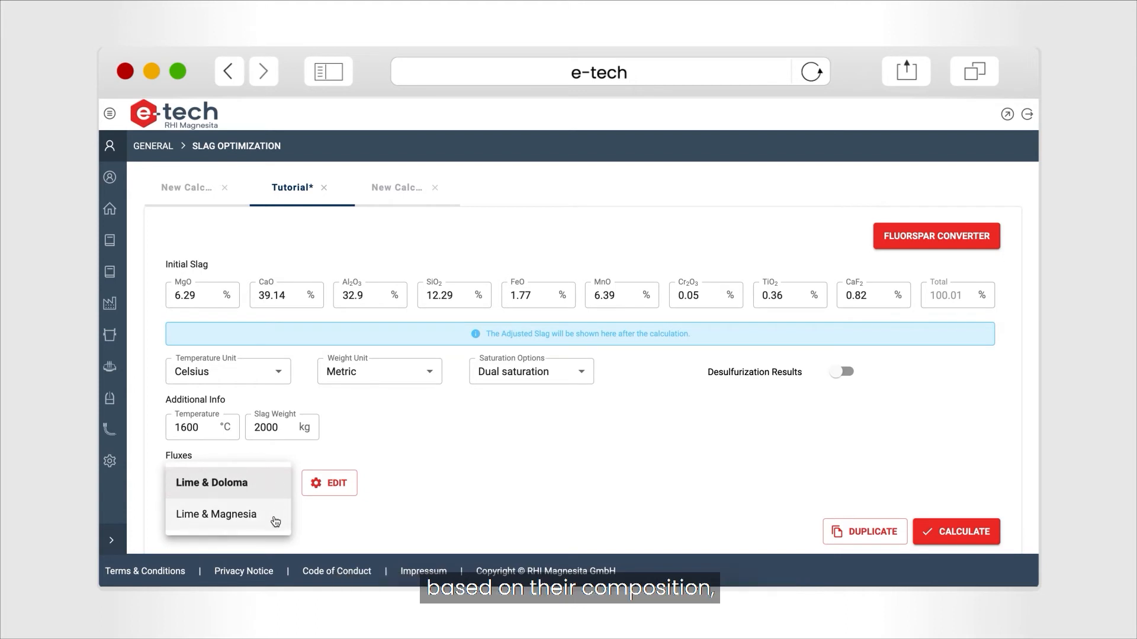
click(271, 484)
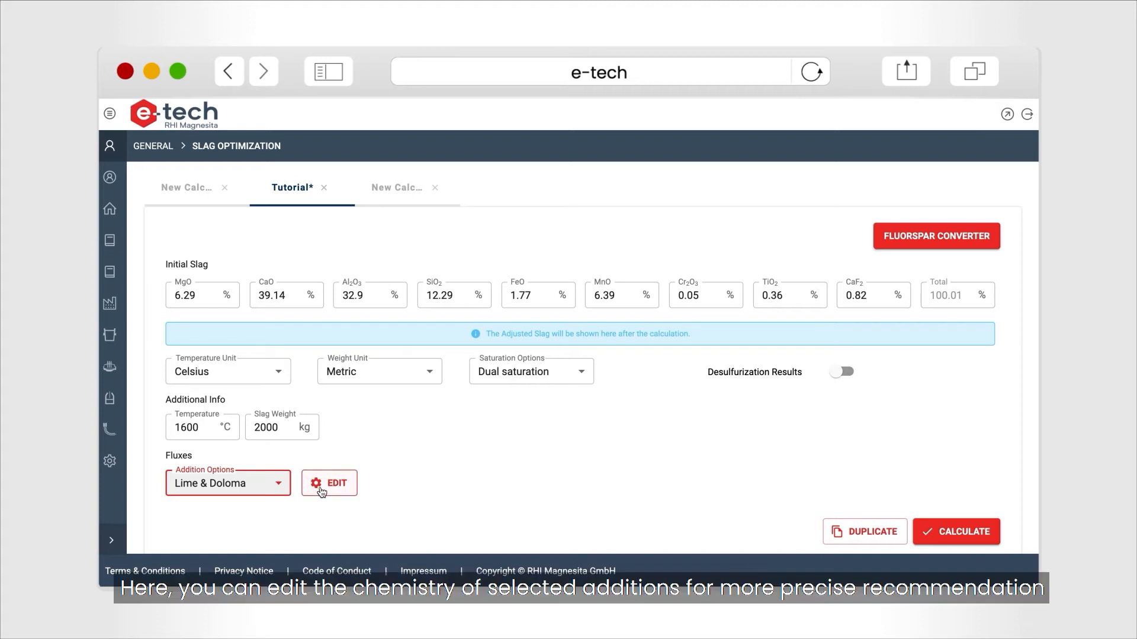
click(322, 486)
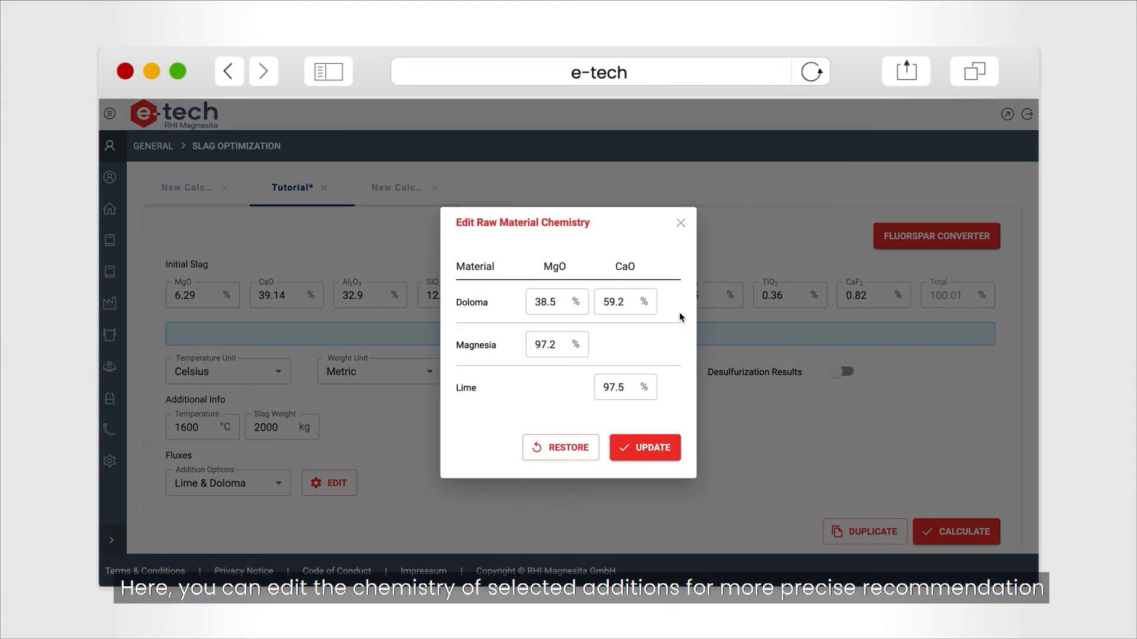
click(601, 307)
click(551, 306)
click(549, 343)
click(614, 386)
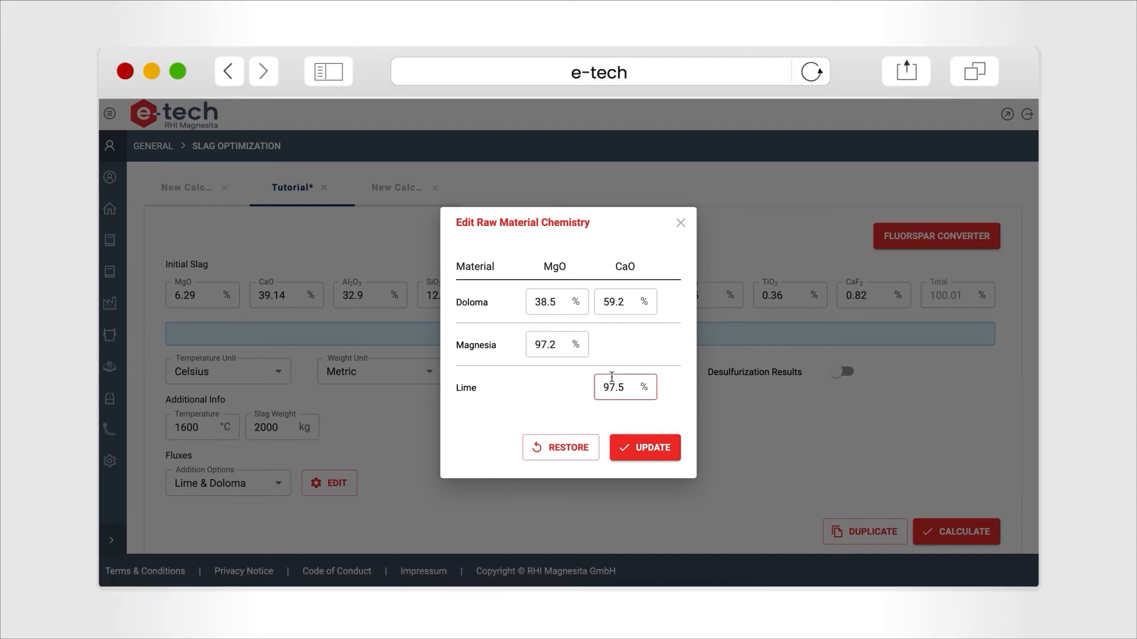
Apply the raw material chemistry and calculate the adjusted slag with +762 kg lime and +324 kg doloma.
click(645, 449)
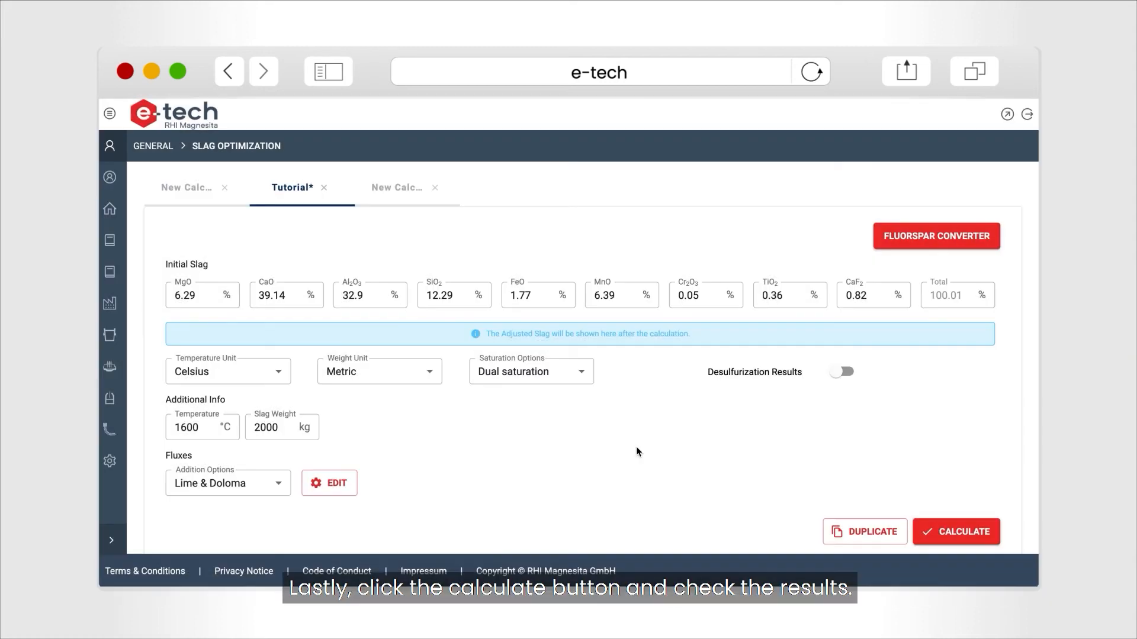
click(955, 532)
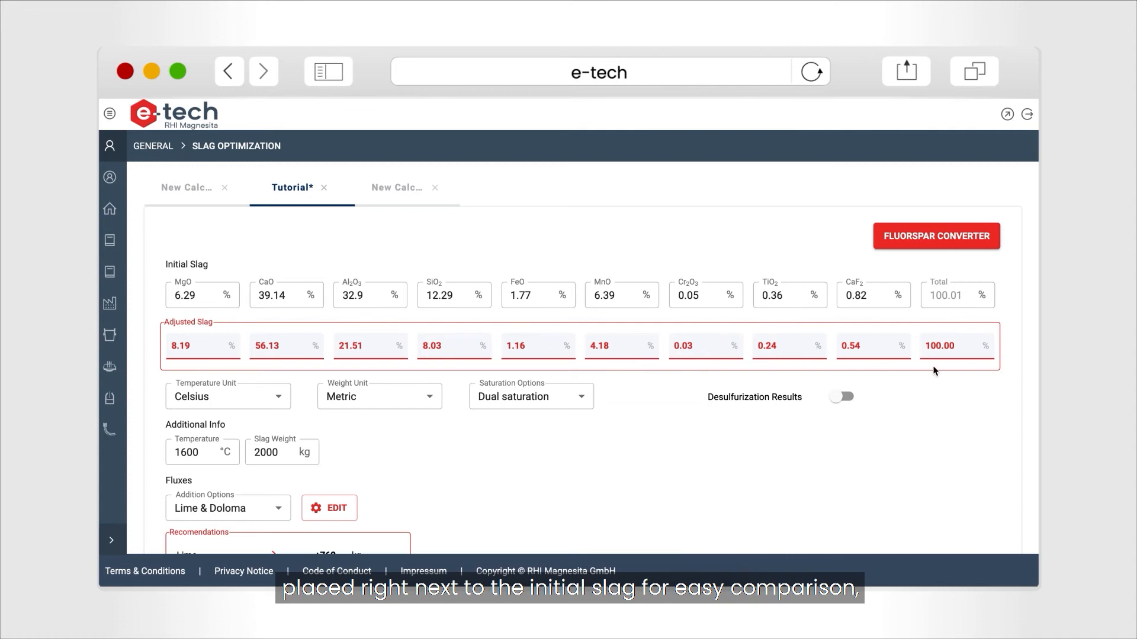
scroll(667, 427, down, 4)
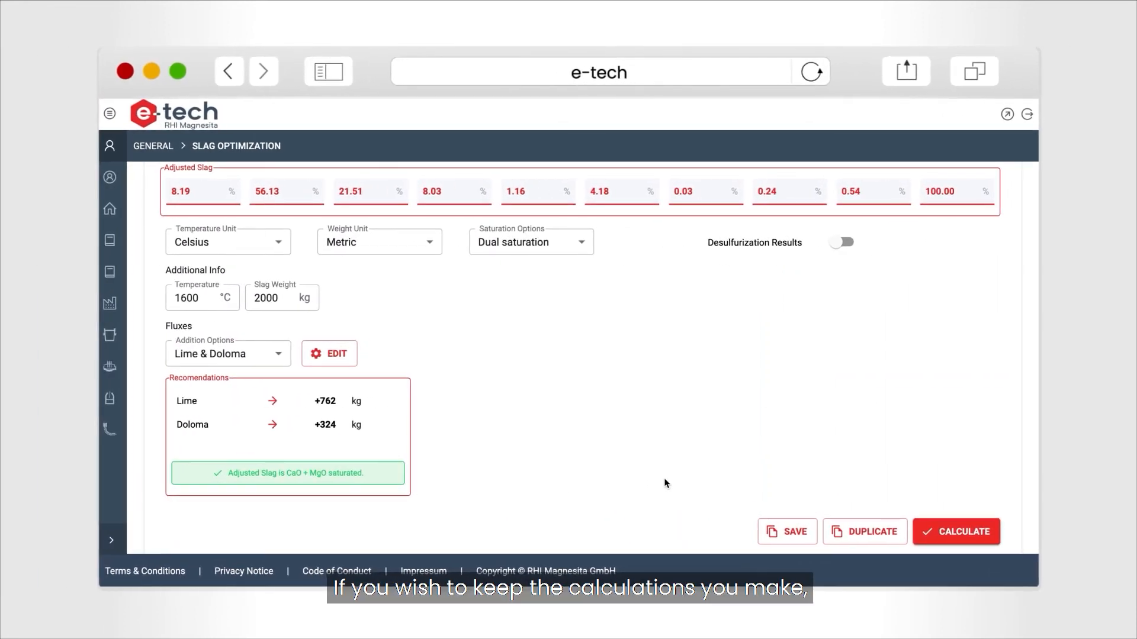
Save the Tutorial calculation and bring up the Saved Models list.
click(787, 531)
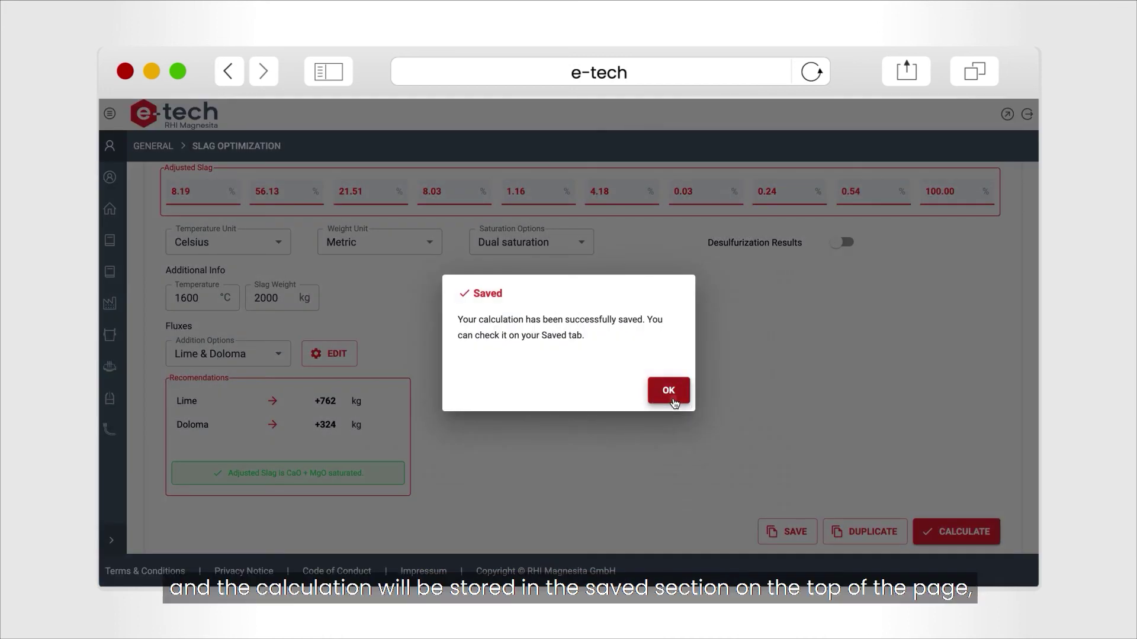
click(671, 395)
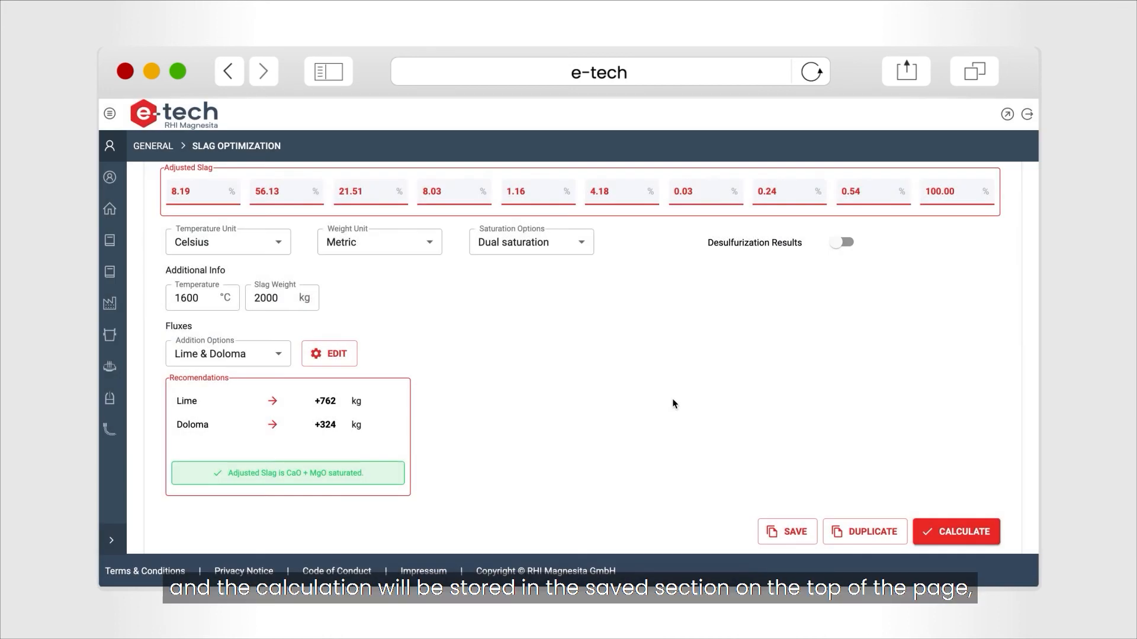
scroll(672, 399, up, 5)
click(269, 267)
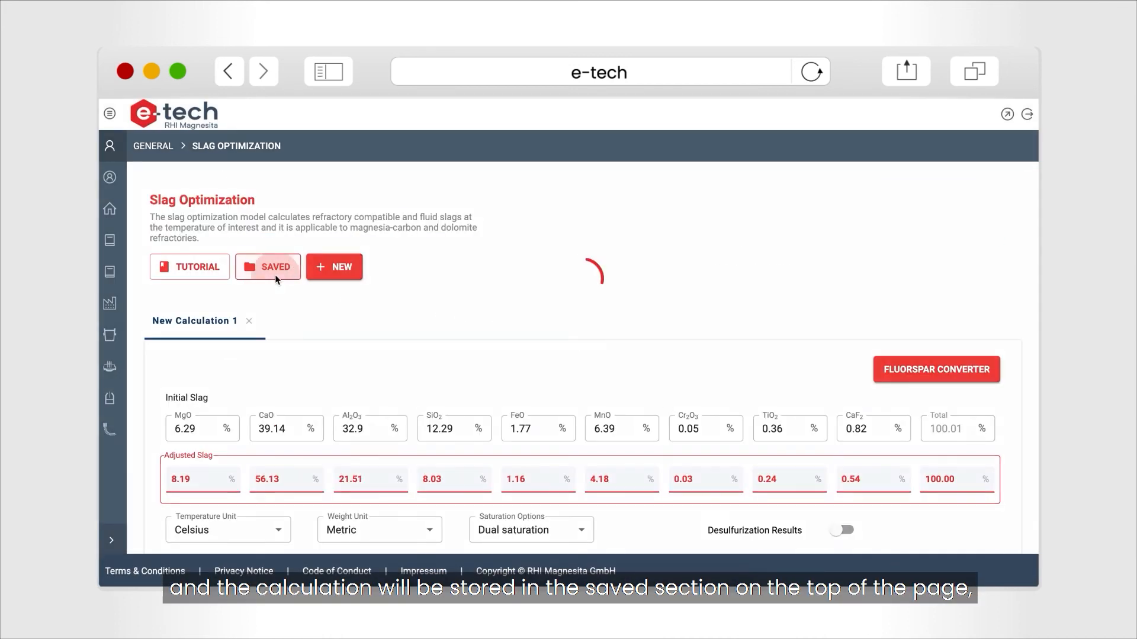